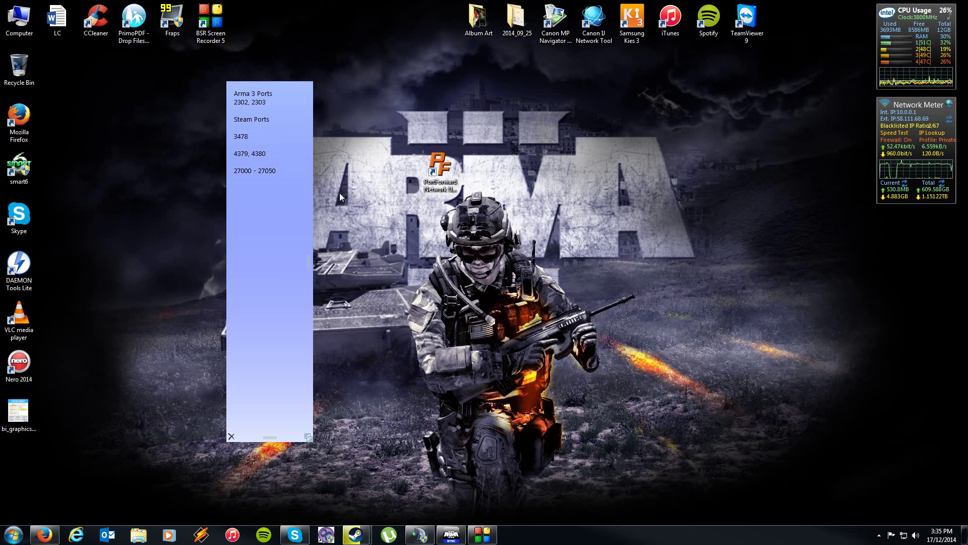
Step: Bring Firefox forward and open PortForward.com's router port forwarding guides
click(44, 535)
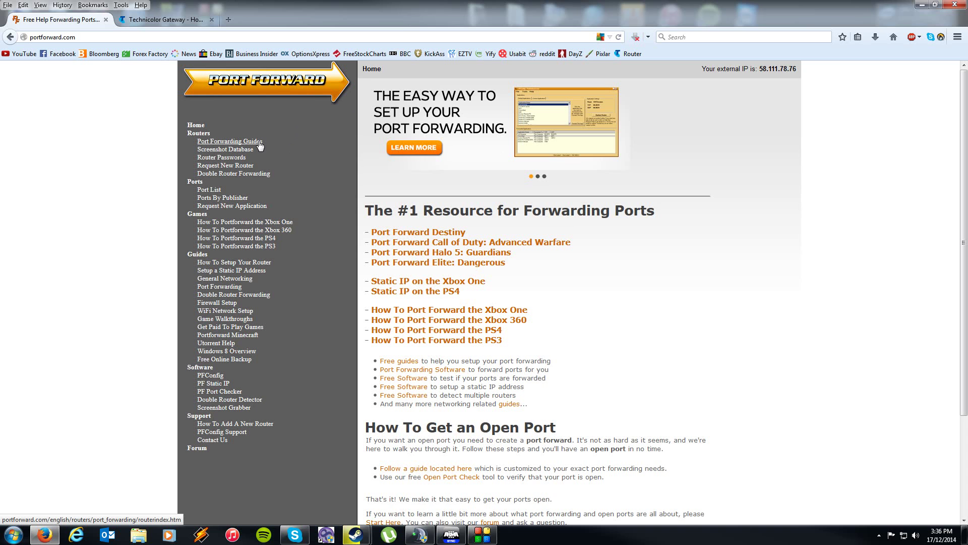
click(222, 145)
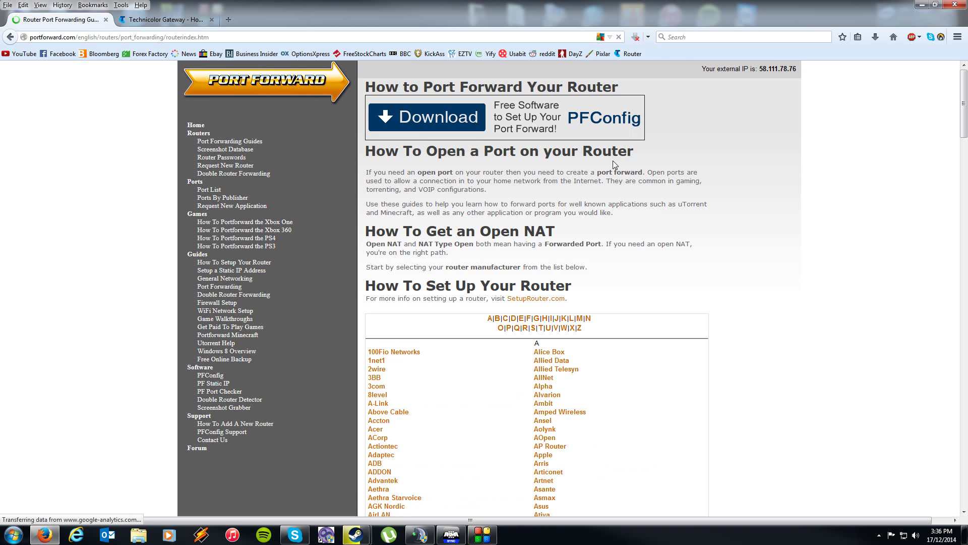
scroll(645, 226, down, 3)
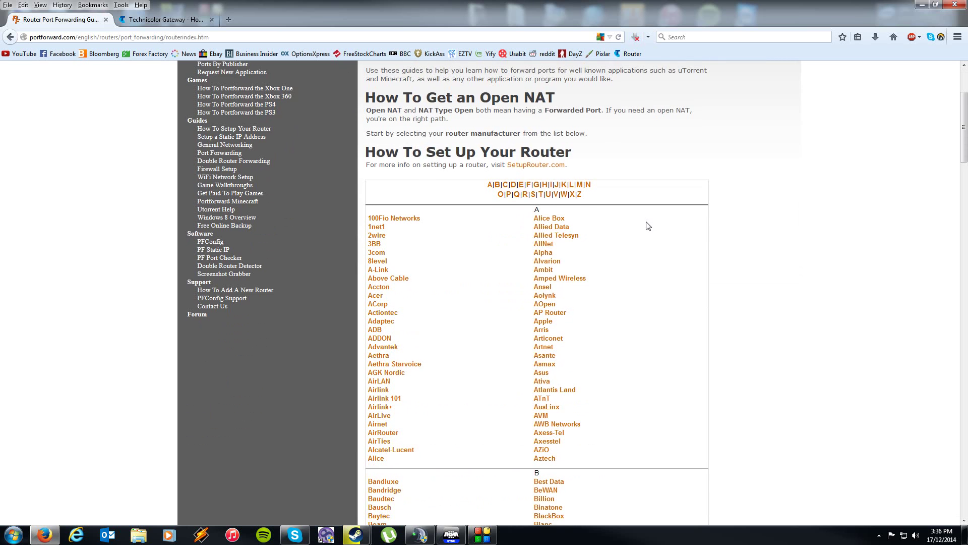
scroll(648, 226, down, 2)
scroll(649, 227, down, 5)
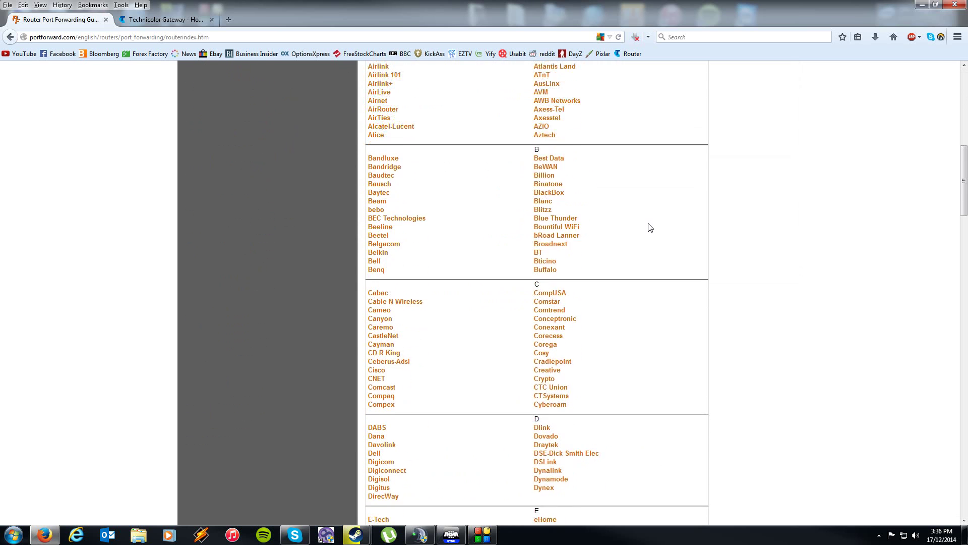
scroll(649, 226, up, 6)
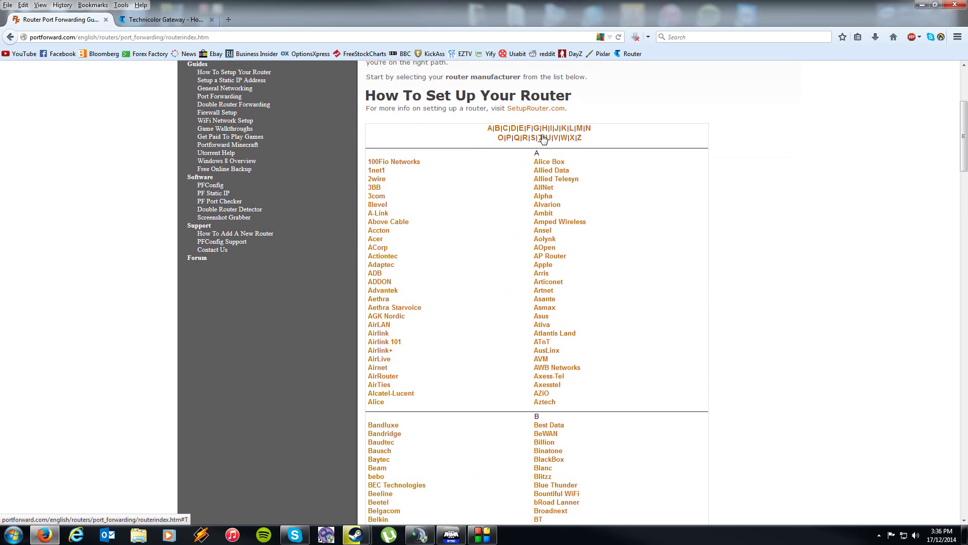
Step: Pick Technicolor under T, dismiss the PFConfig ad, and choose the TG799vn_v2 model
click(542, 138)
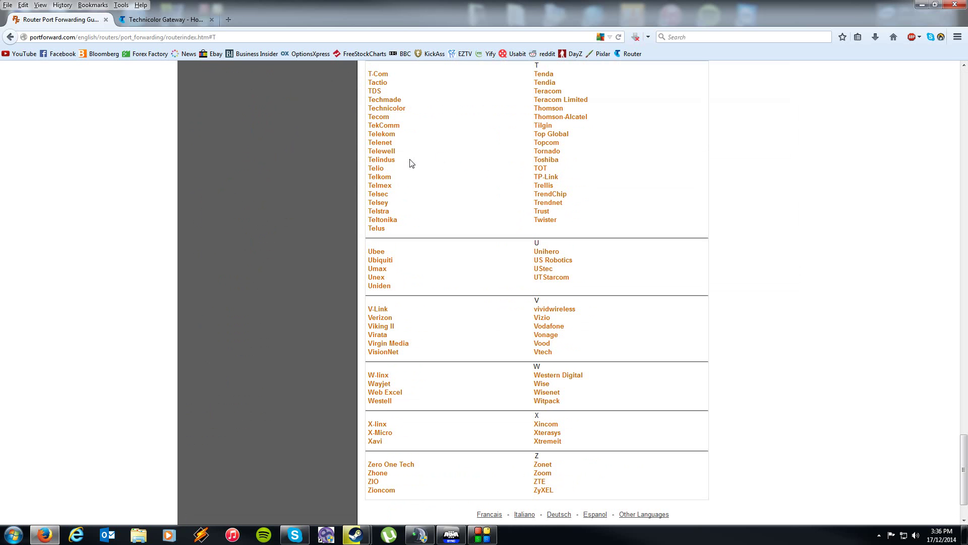
click(397, 110)
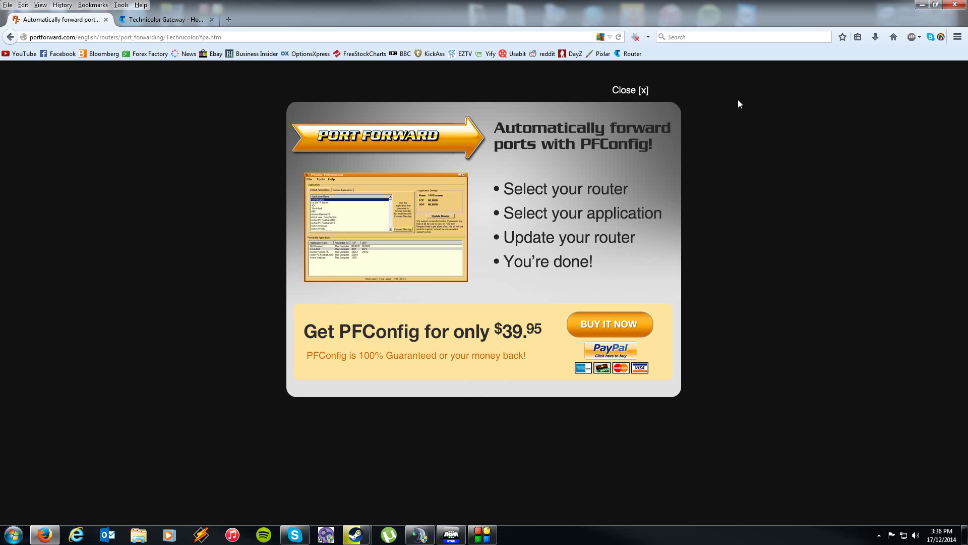
click(641, 90)
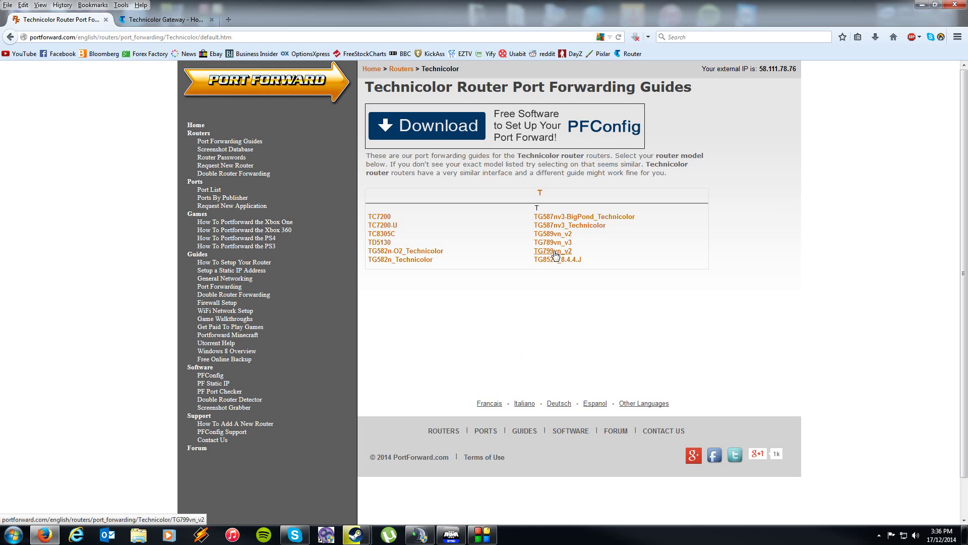
click(555, 252)
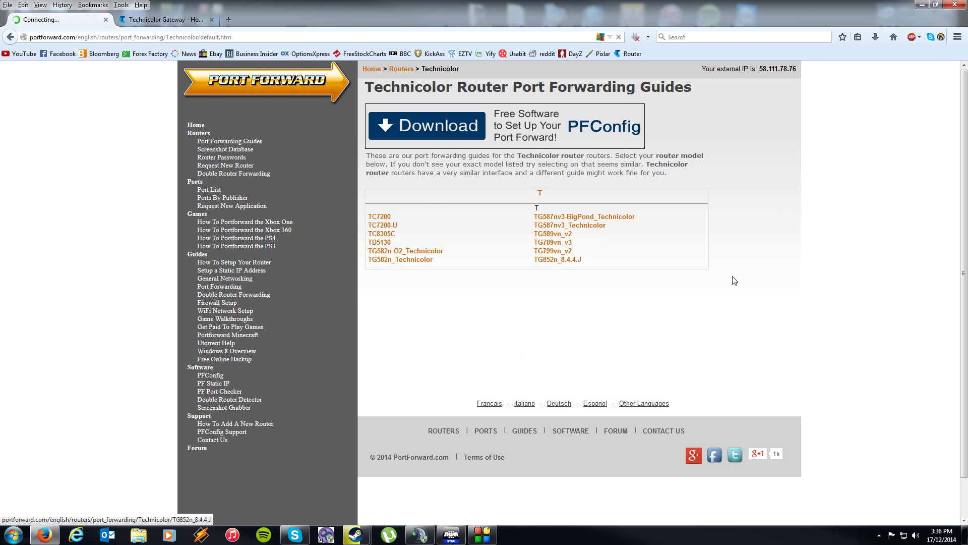
Step: Jump to the S programs in the TG799vn_v2 list and choose Steam Client
scroll(738, 281, down, 4)
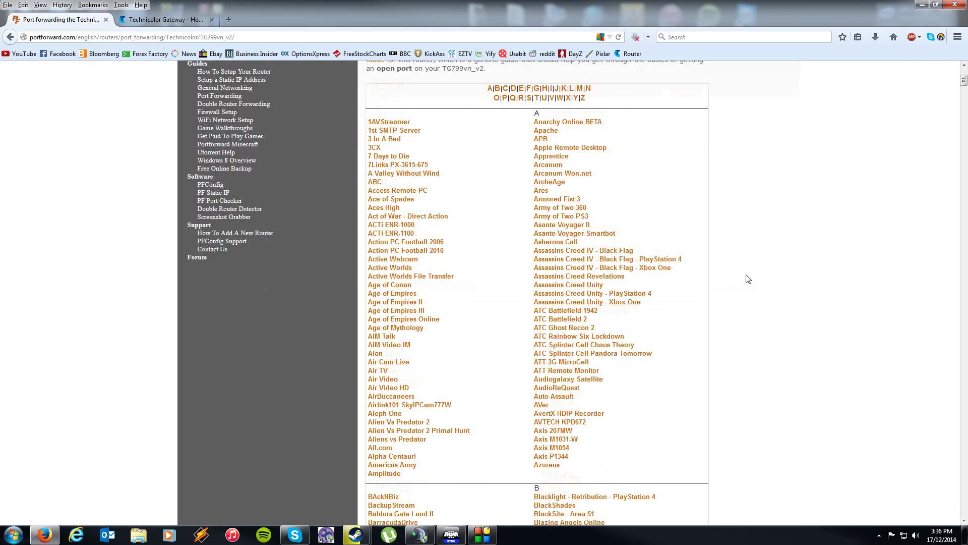
scroll(673, 250, up, 1)
scroll(674, 250, up, 3)
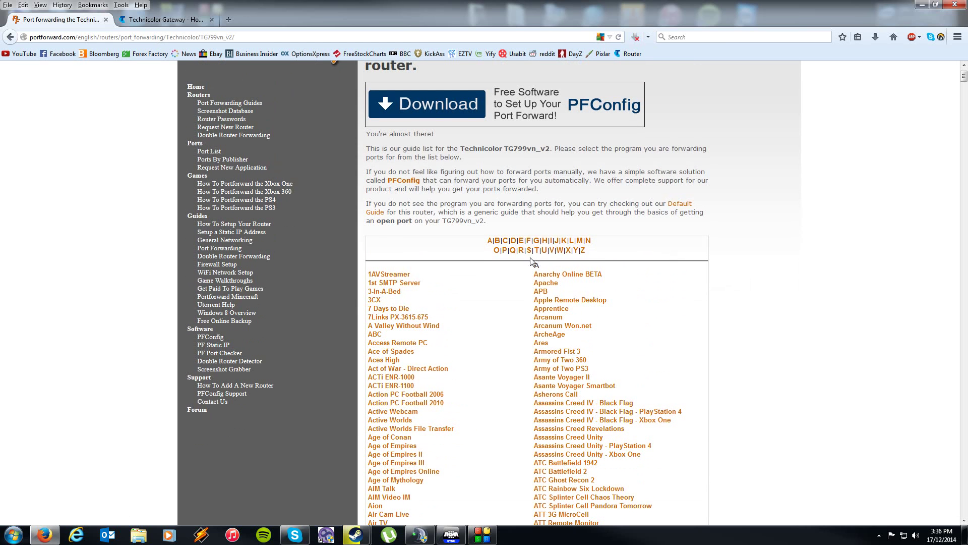
click(529, 250)
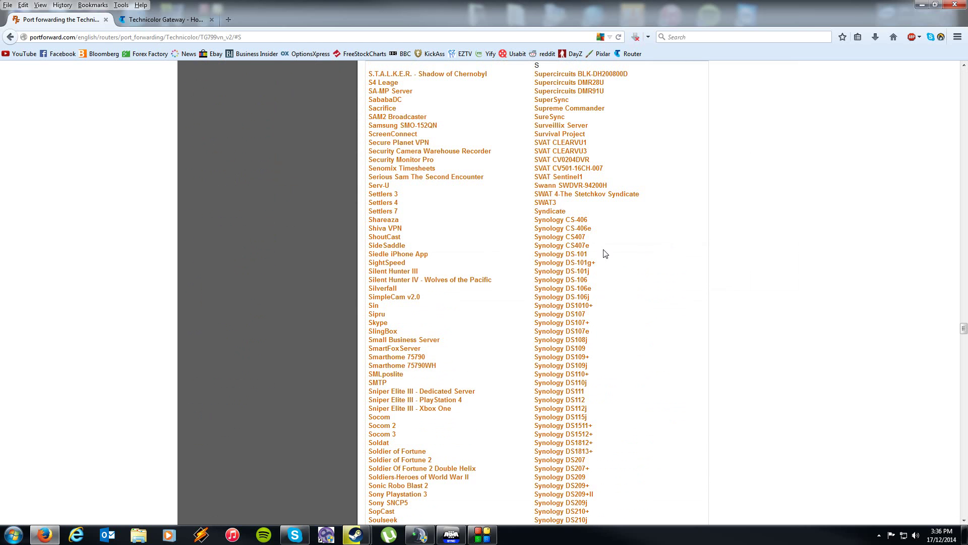
scroll(512, 252, down, 3)
scroll(512, 252, down, 7)
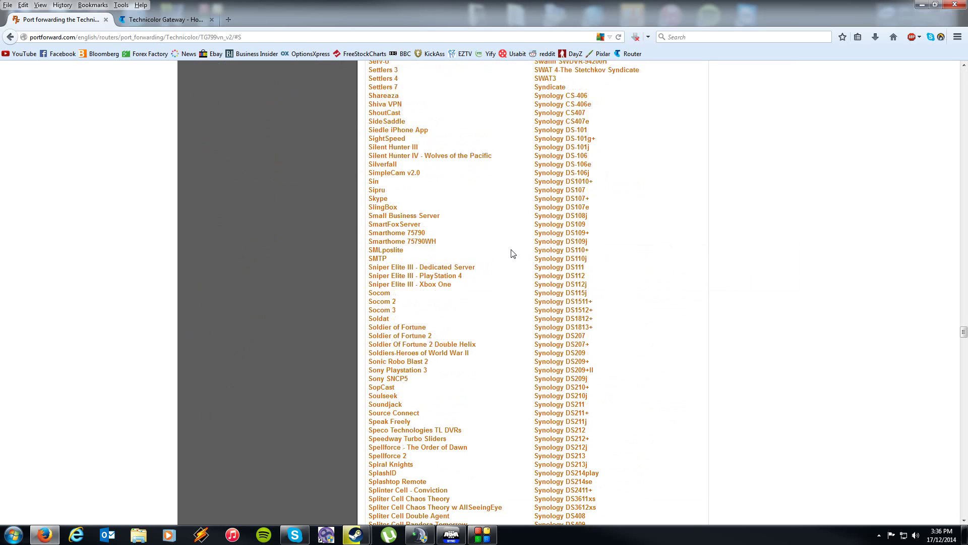
scroll(511, 253, down, 5)
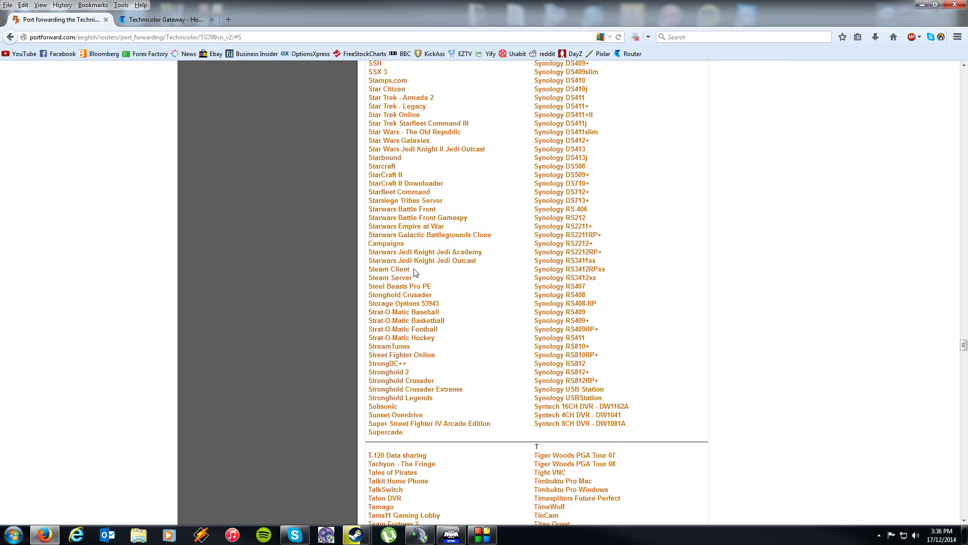
click(377, 274)
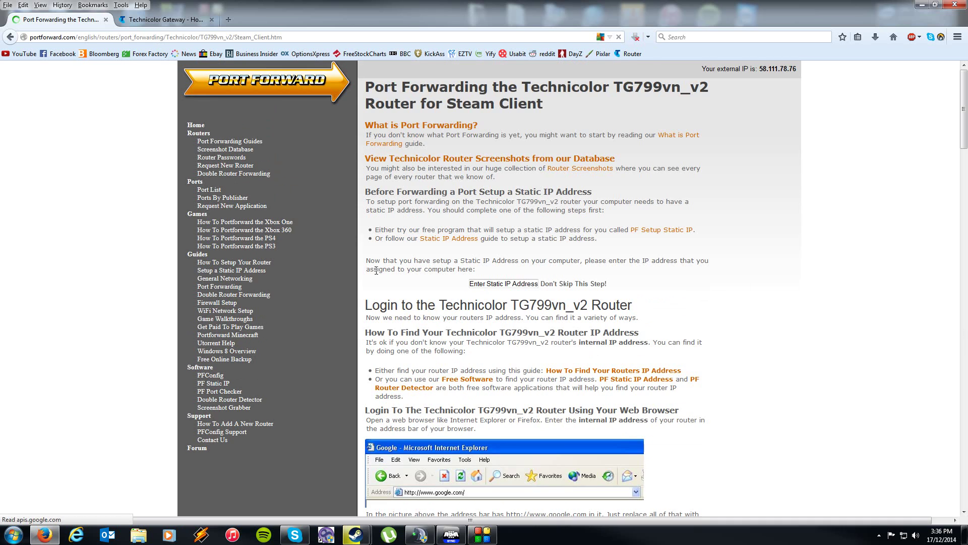
Step: Review the Steam Client Forward Ports tables, highlighting ranges 4379–4380 and 27000–27050
scroll(829, 245, down, 3)
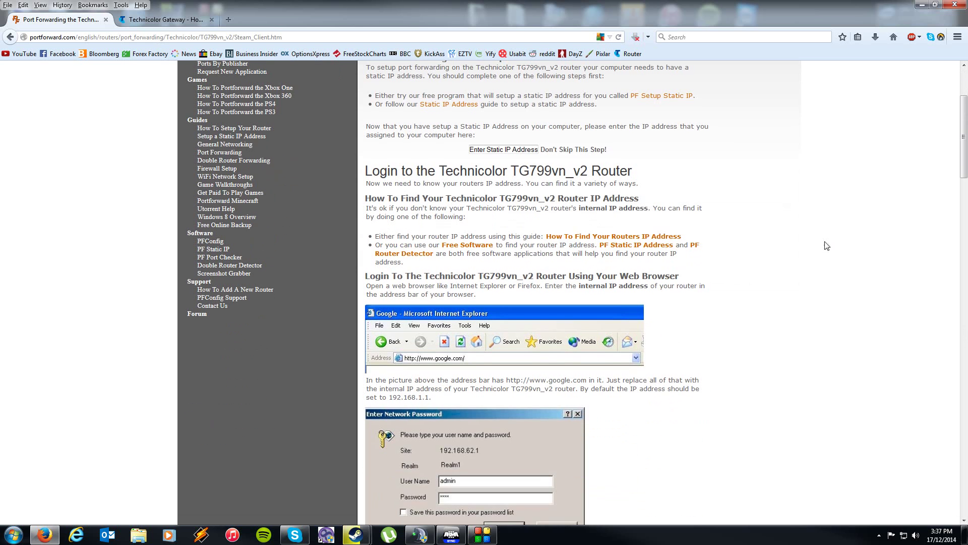
scroll(774, 243, down, 3)
scroll(775, 243, down, 10)
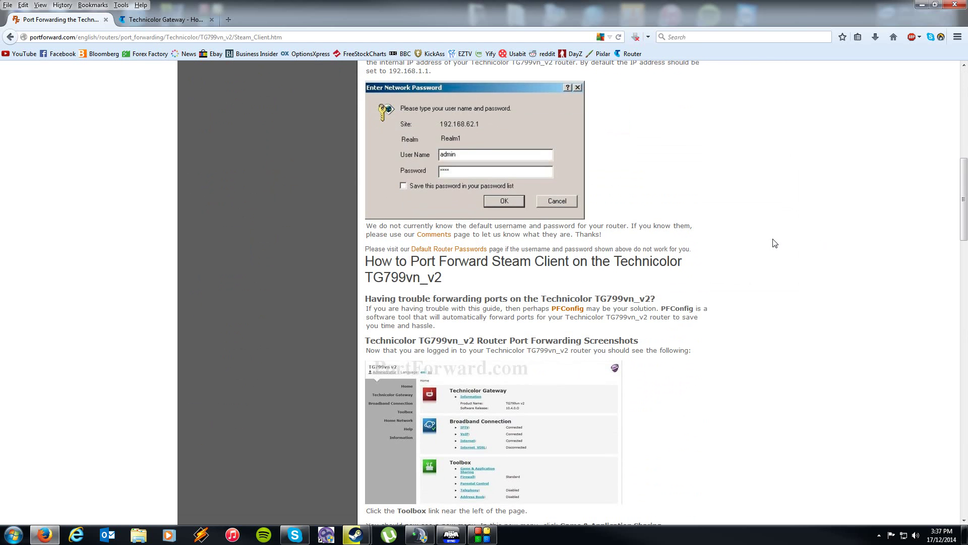
scroll(775, 243, down, 20)
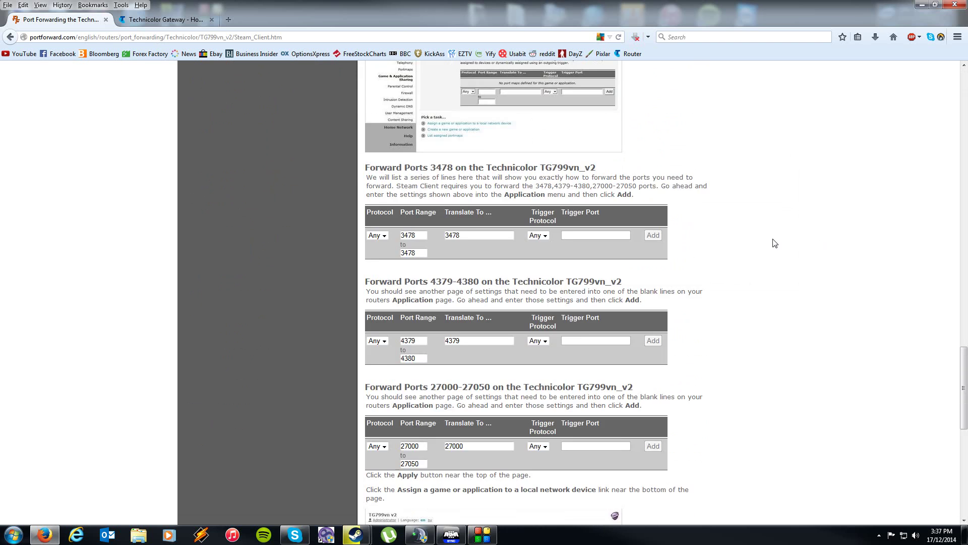
scroll(774, 243, down, 3)
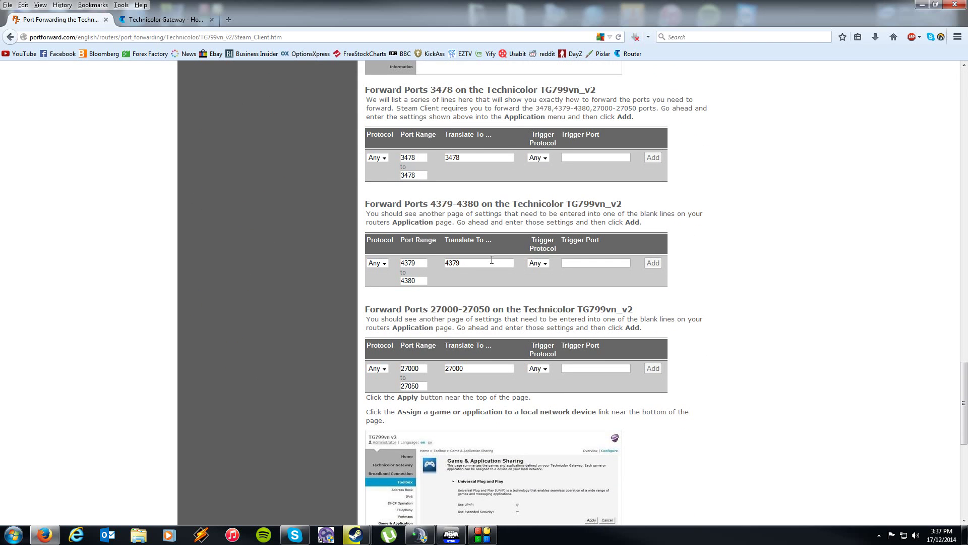
click(422, 263)
click(423, 369)
Step: Switch to the Technicolor Gateway tab showing the router's Advanced Home page
scroll(741, 294, down, 7)
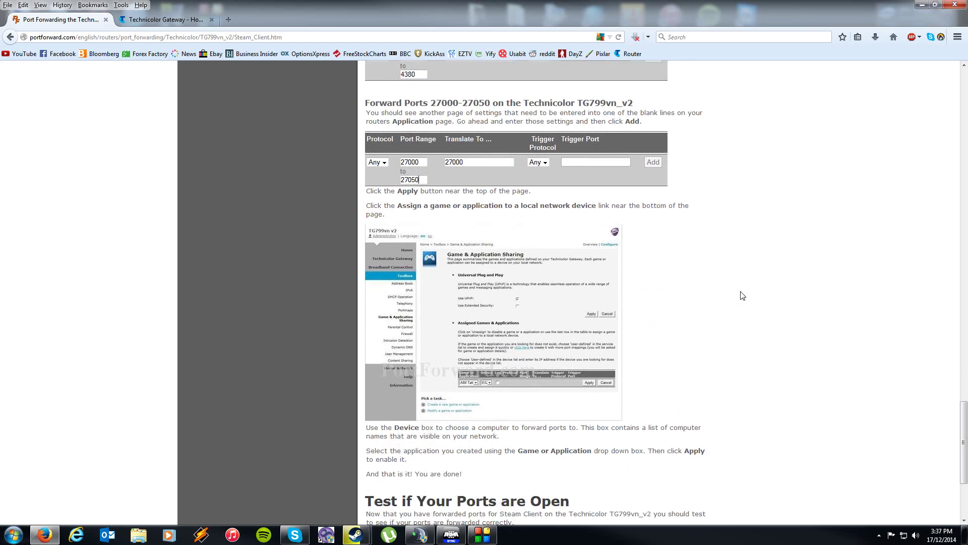
scroll(742, 295, up, 4)
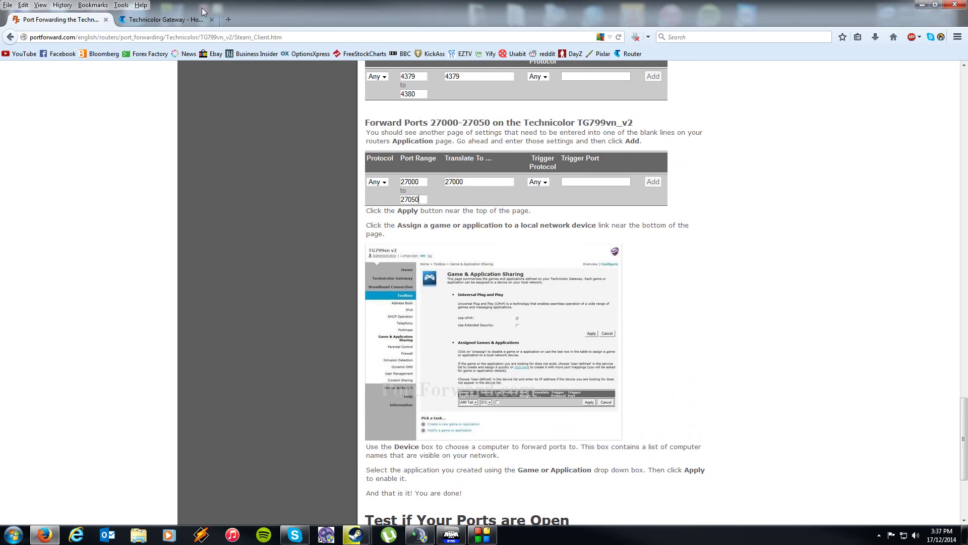
click(200, 19)
scroll(744, 216, down, 2)
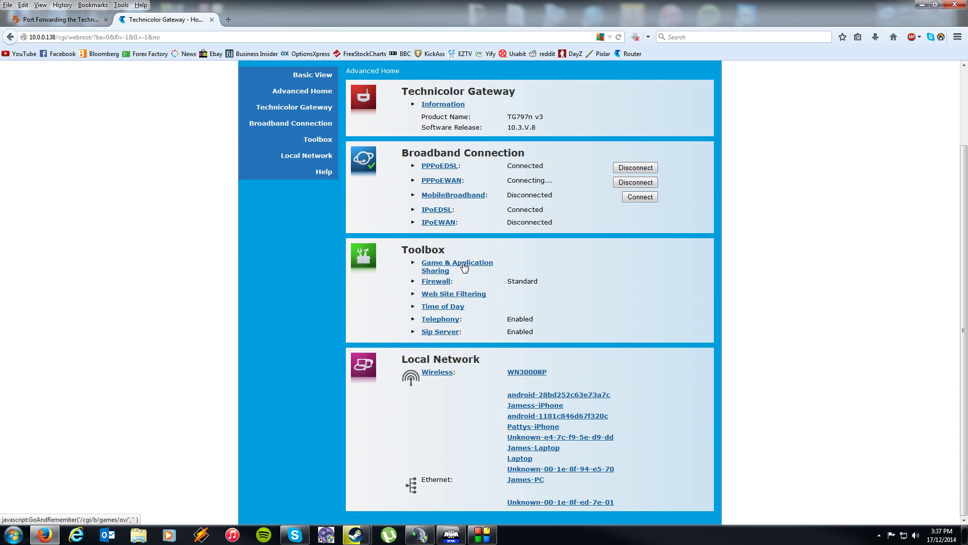
Step: Check the Steam Client definition under Game & Application Sharing, then return to the PortForward guide
click(465, 267)
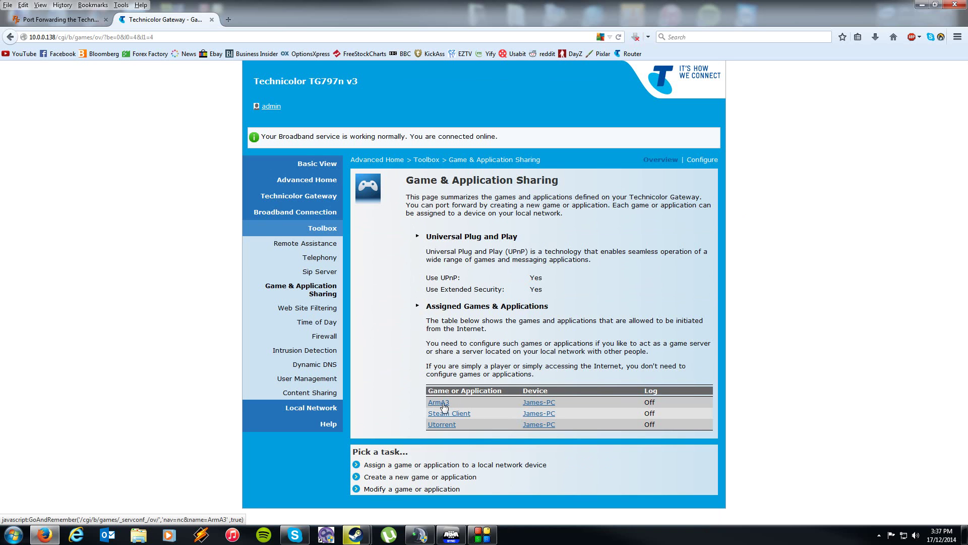
click(464, 419)
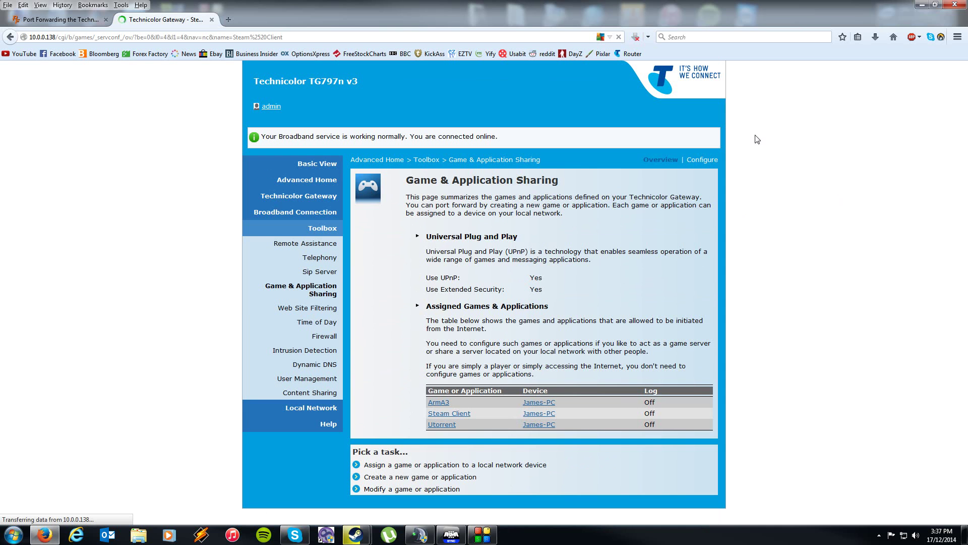
click(935, 5)
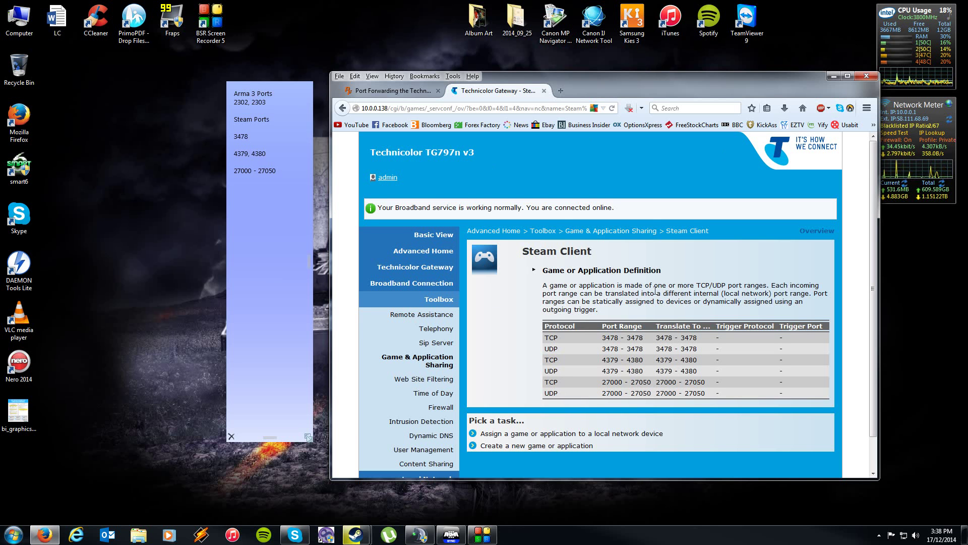
scroll(494, 168, down, 1)
click(389, 91)
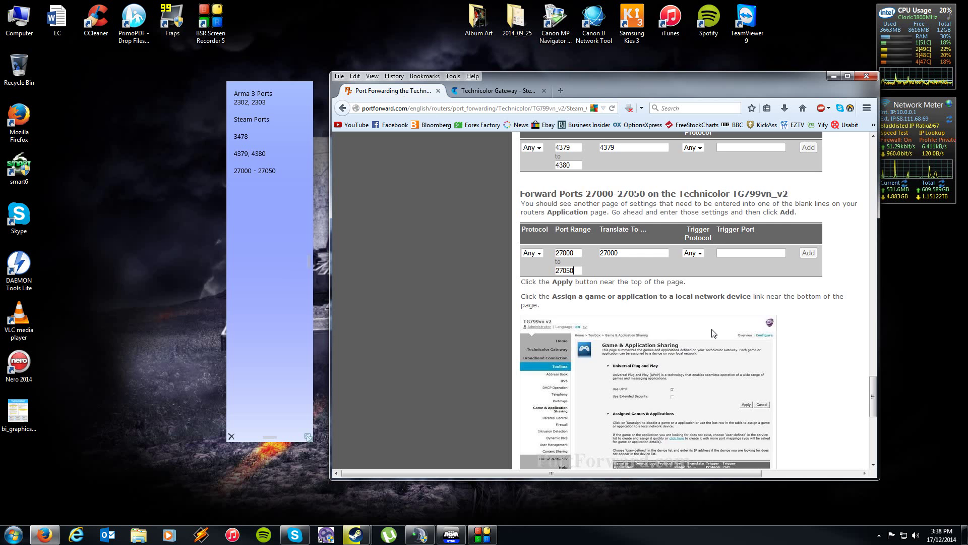
Step: Maximize Firefox and follow the sidebar's PF Port Checker link to the Reliable Open Port Check Tool page
scroll(715, 328, down, 10)
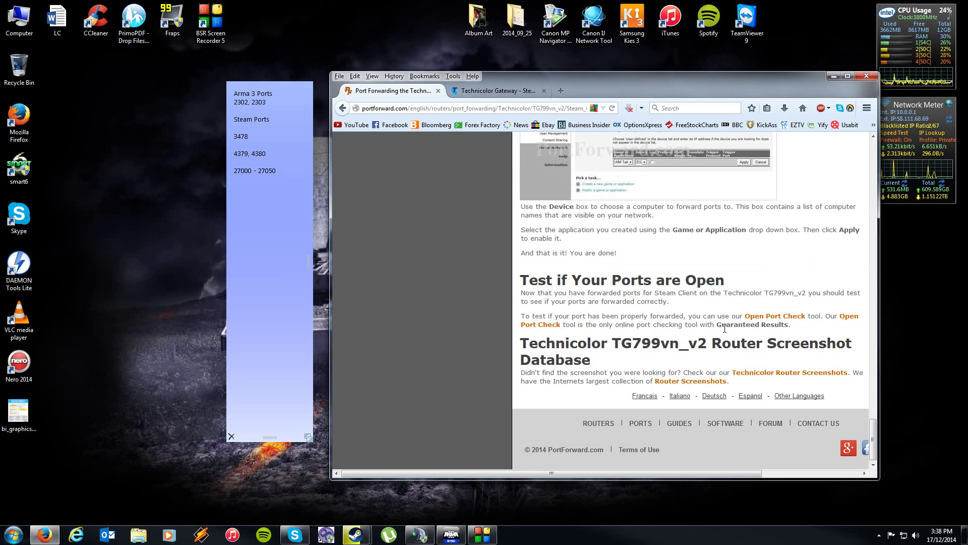
scroll(725, 328, up, 10)
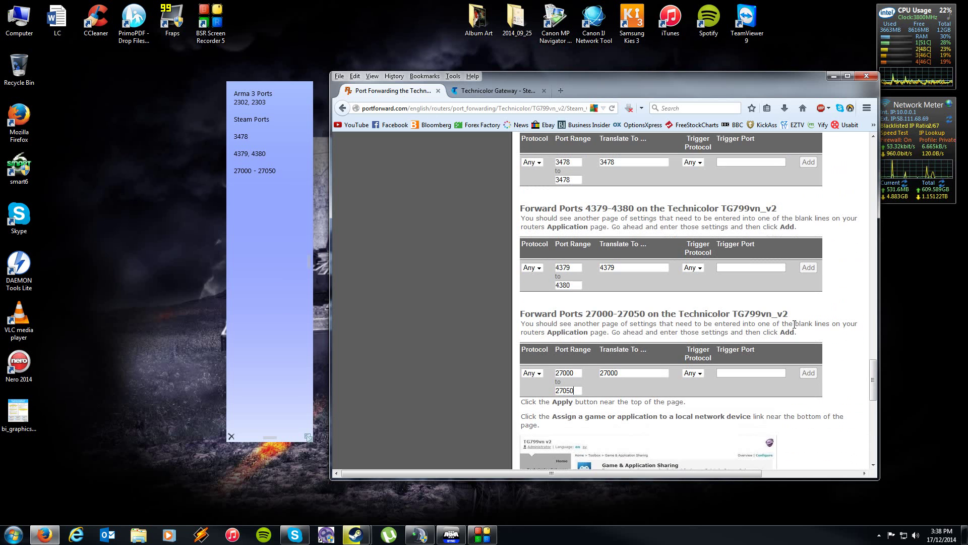
scroll(795, 324, up, 10)
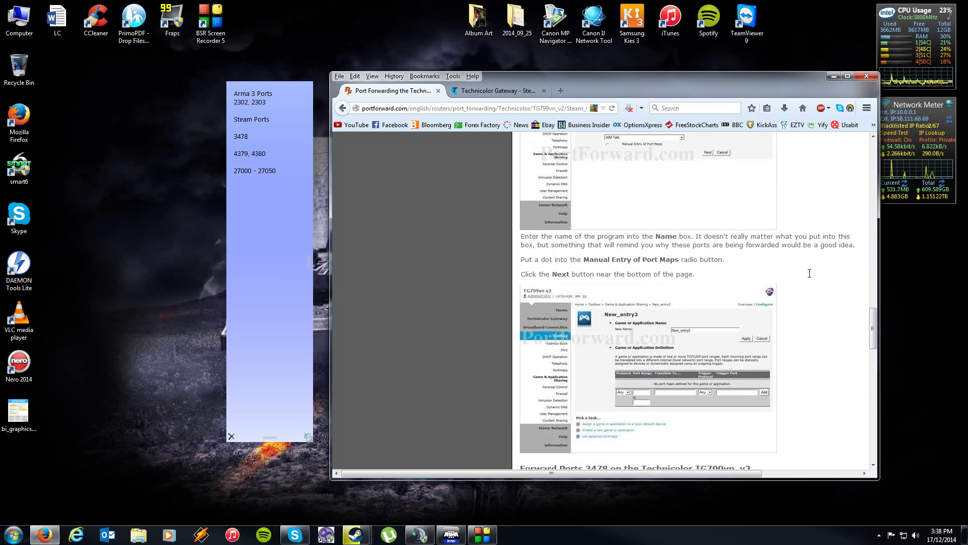
scroll(810, 273, up, 15)
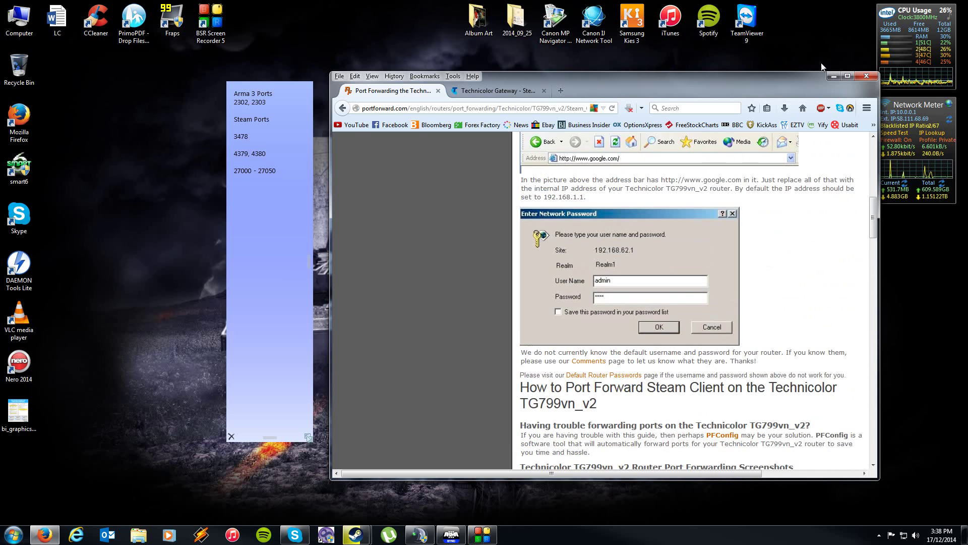
click(848, 75)
scroll(675, 242, up, 10)
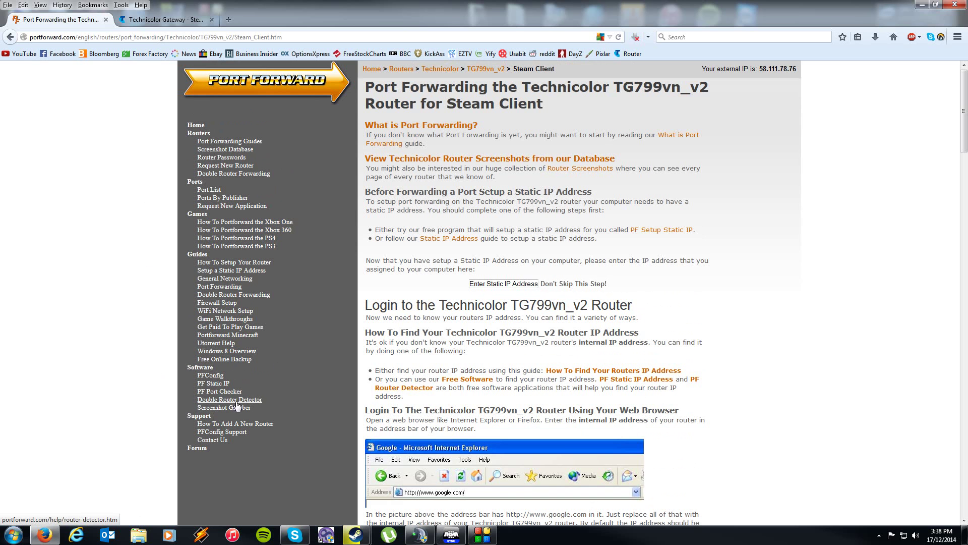
click(225, 393)
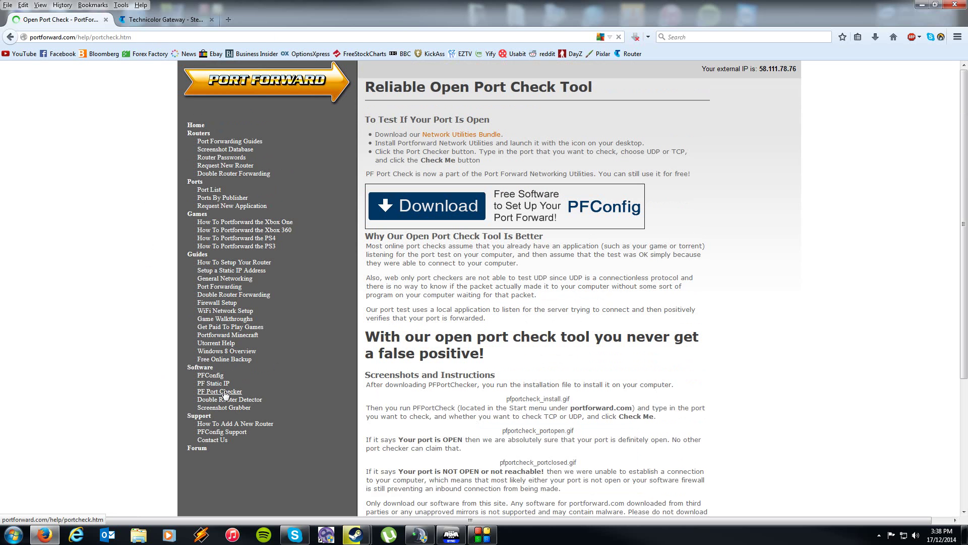
scroll(702, 249, down, 10)
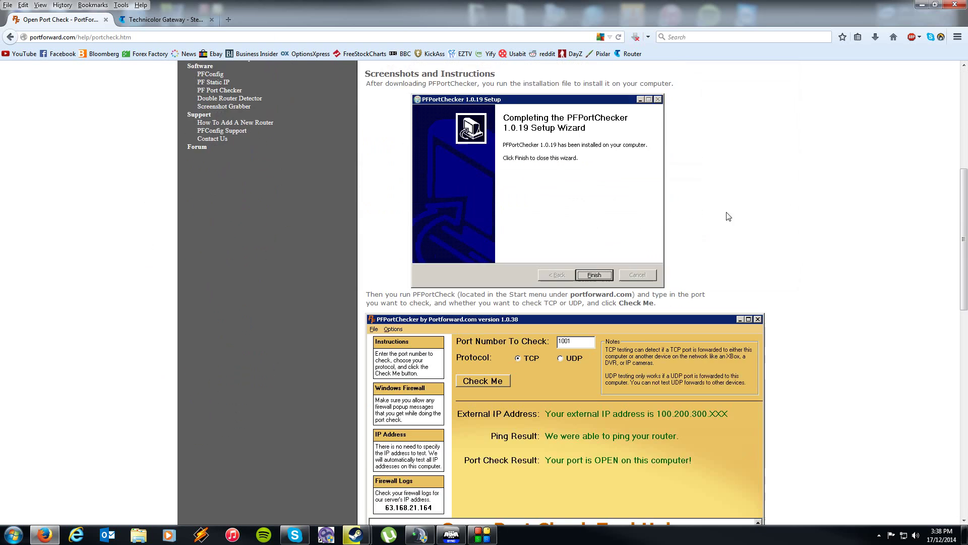
scroll(787, 194, up, 8)
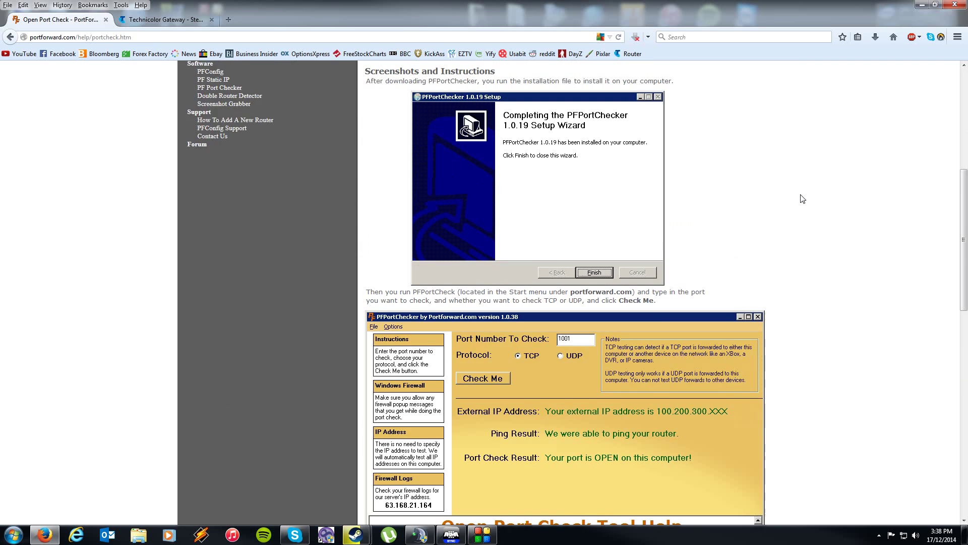
scroll(803, 199, up, 3)
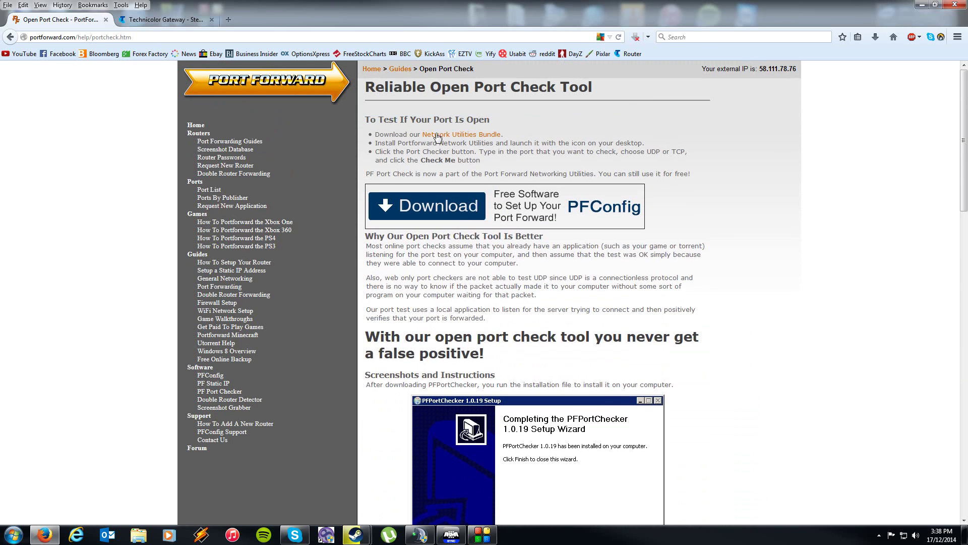
Step: Launch Port Forward Network Utilities from the desktop in trial mode
click(922, 5)
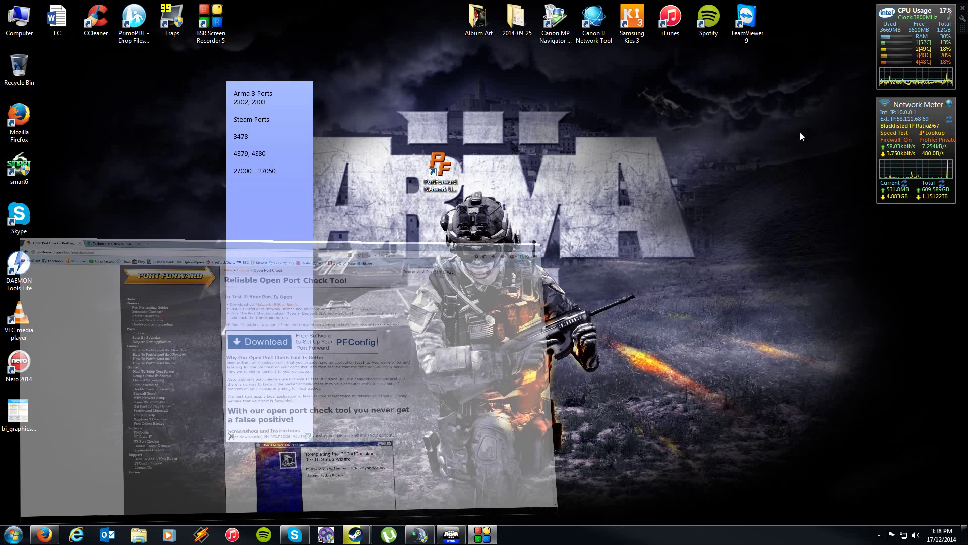
double_click(440, 169)
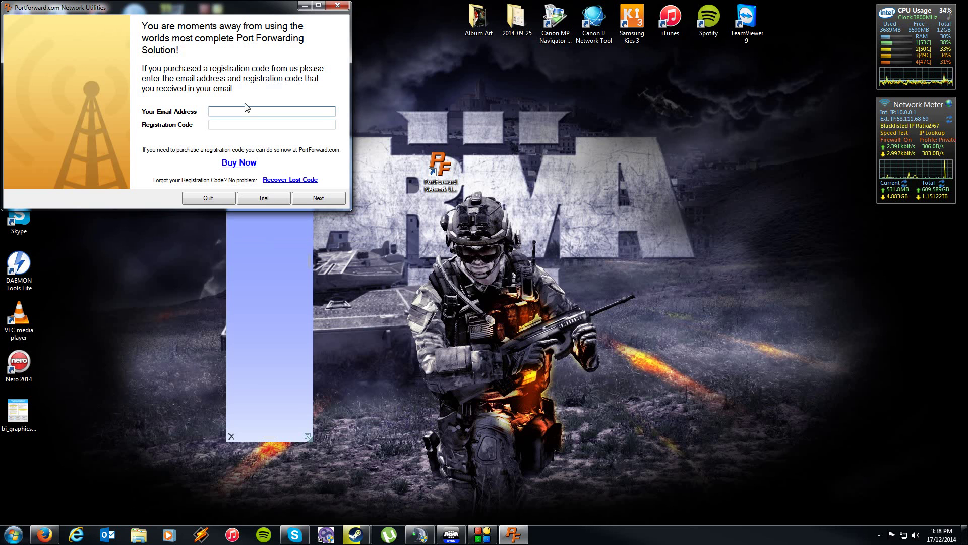
click(262, 197)
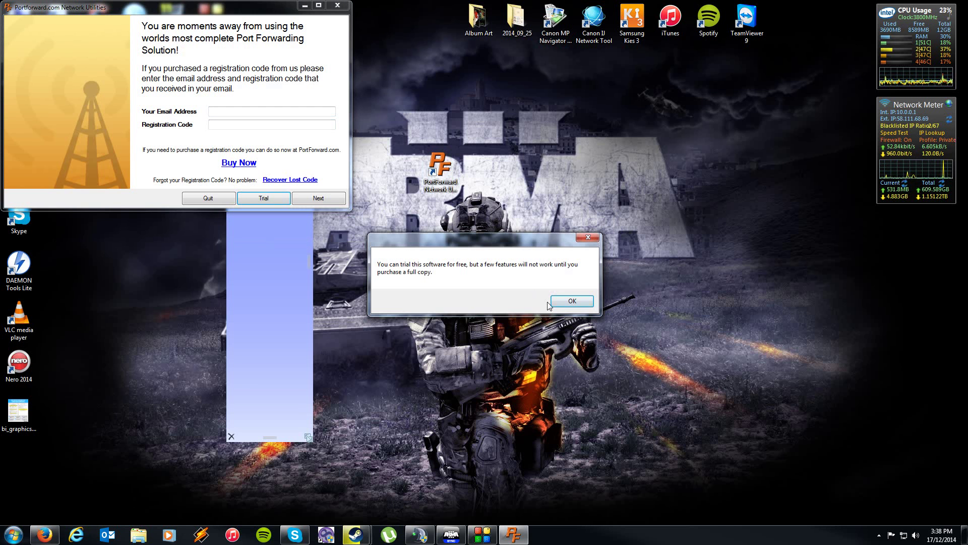
click(561, 302)
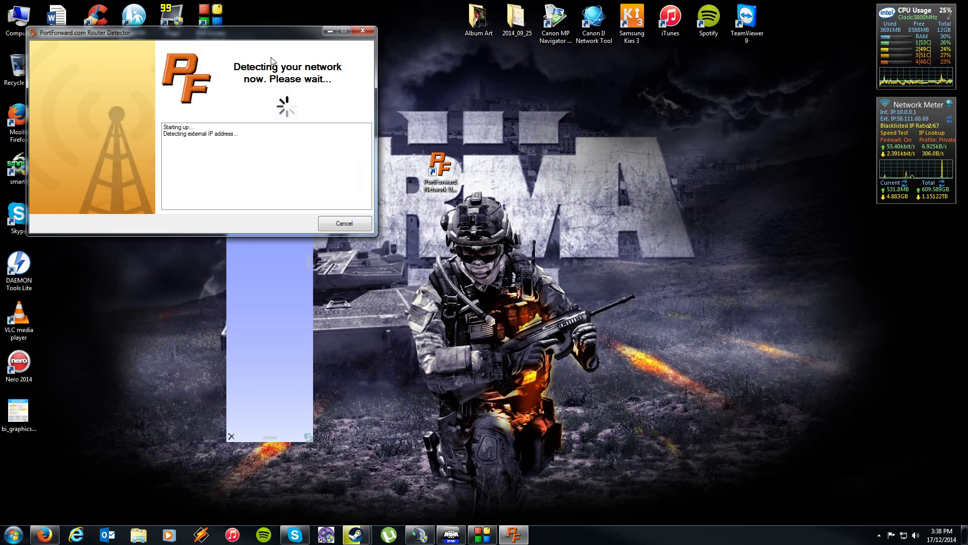
drag(335, 55, 699, 89)
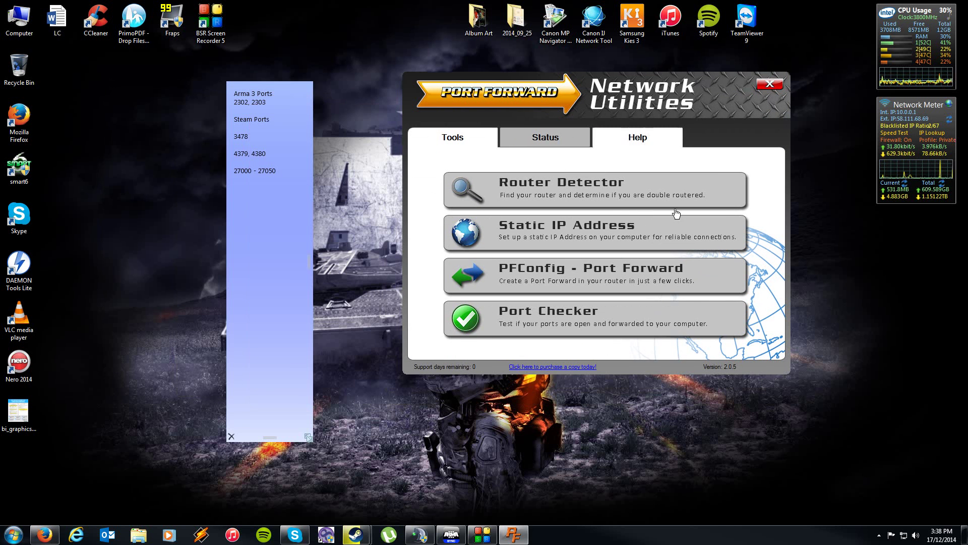
Step: Open PFPortChecker, dismiss the trial upgrade offer, and center the checker window
click(520, 314)
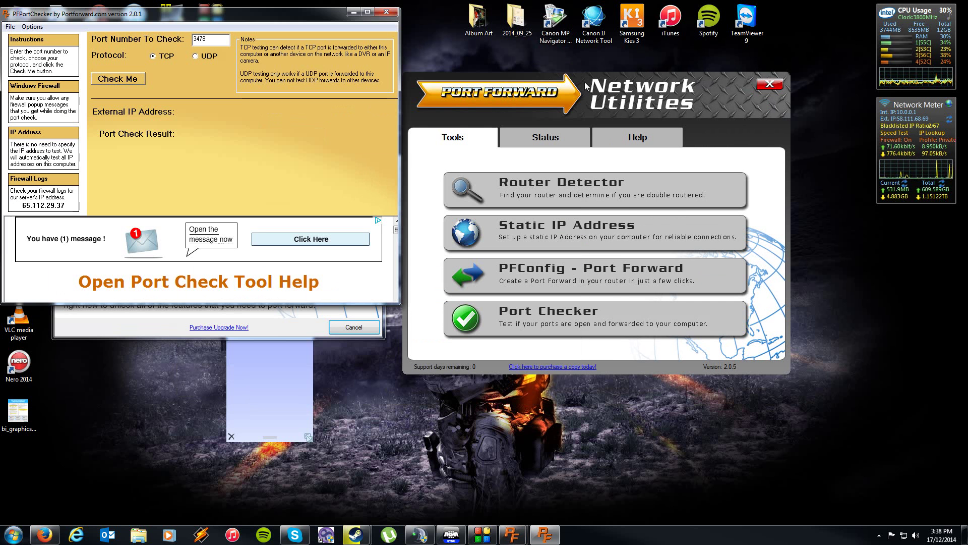
click(353, 326)
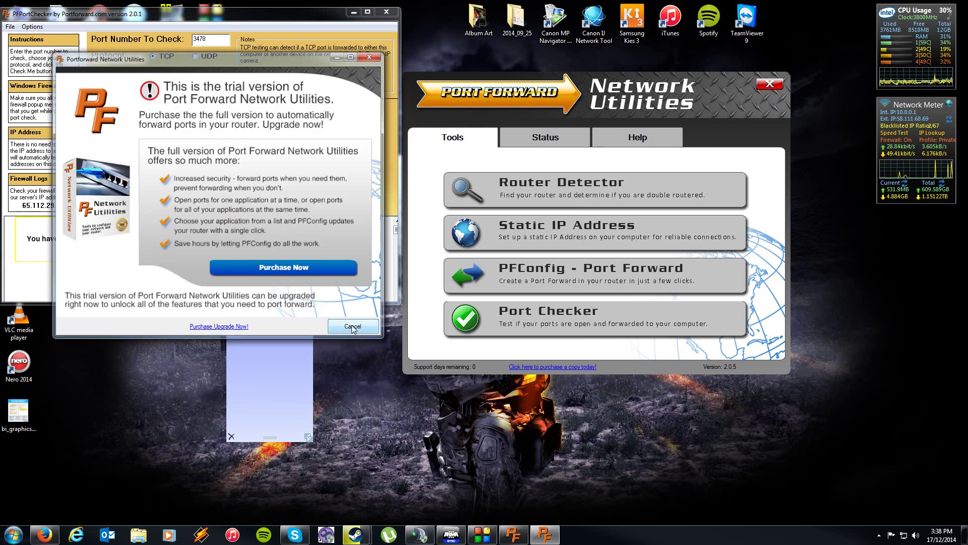
click(352, 328)
drag(302, 13, 640, 86)
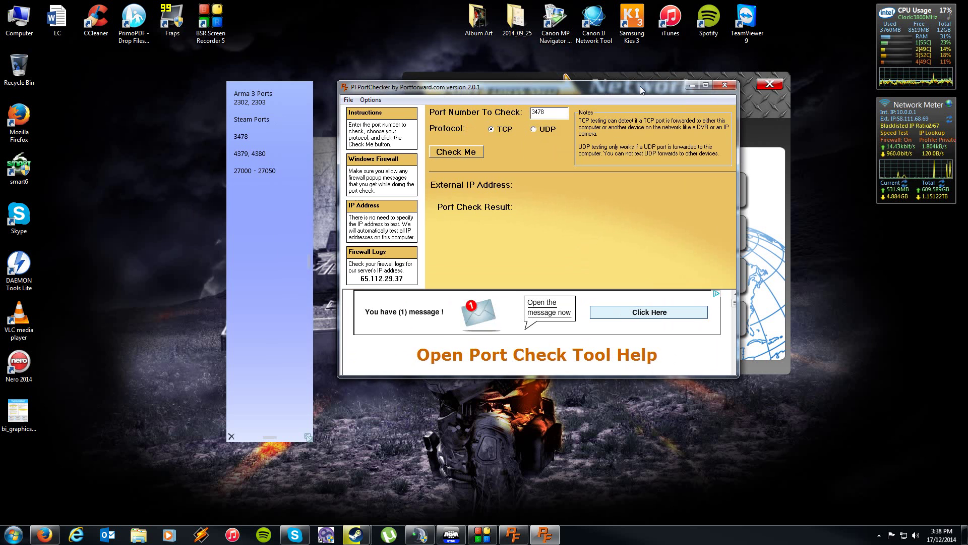
Step: Test UDP port 2302 in PFPortChecker
double_click(553, 117)
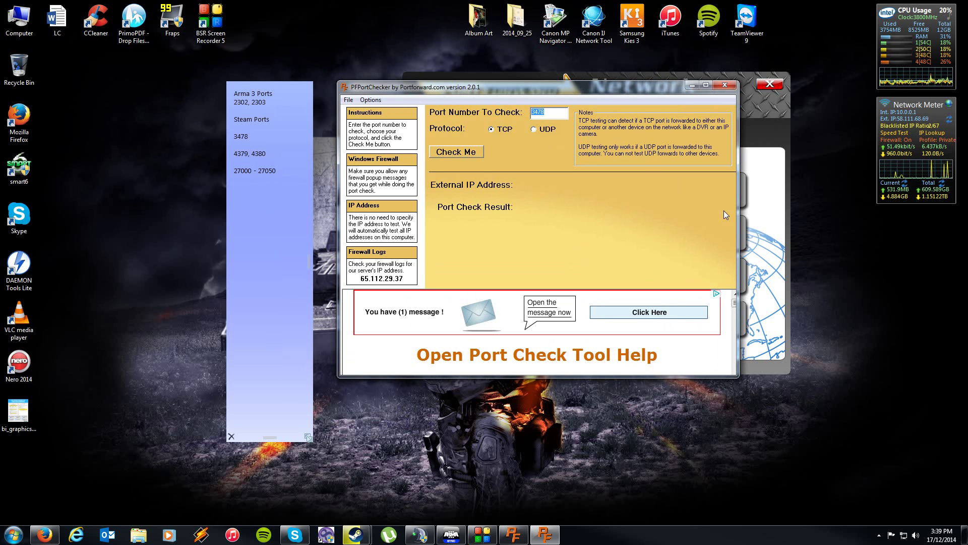
text(2302)
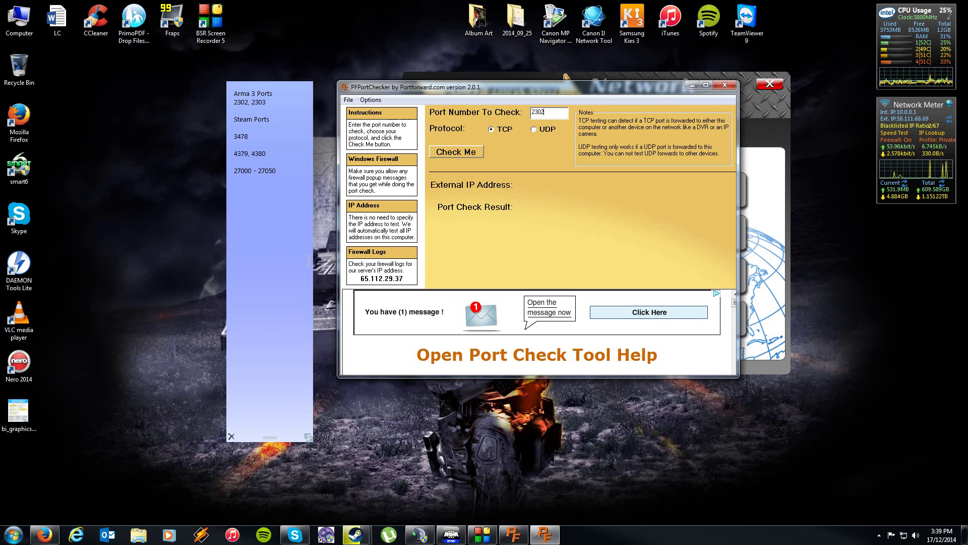
click(532, 130)
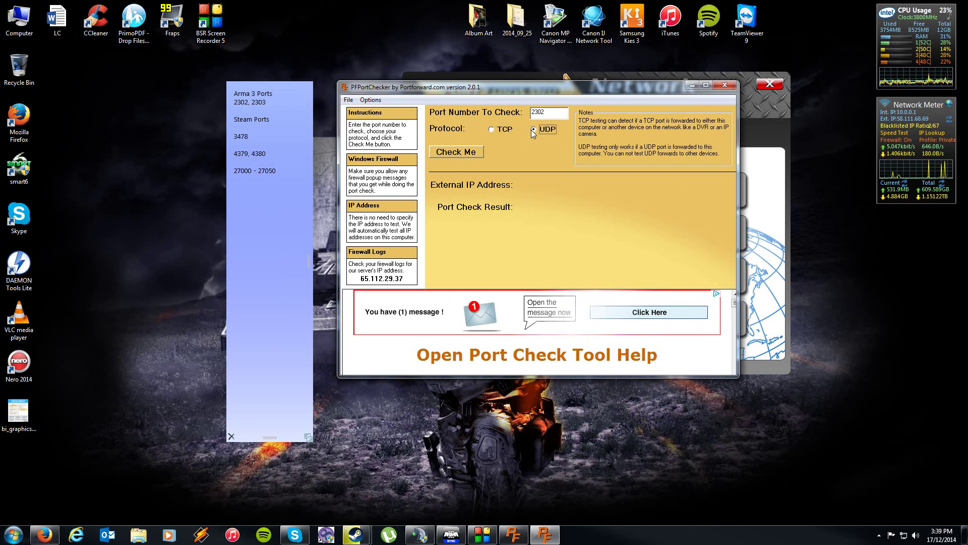
click(453, 152)
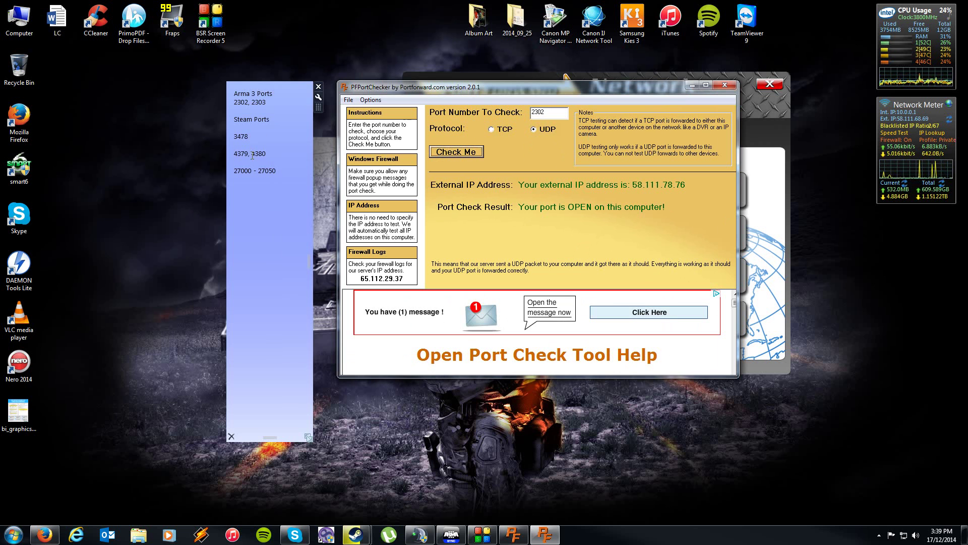
Step: Test UDP port 4379 in PFPortChecker
double_click(534, 112)
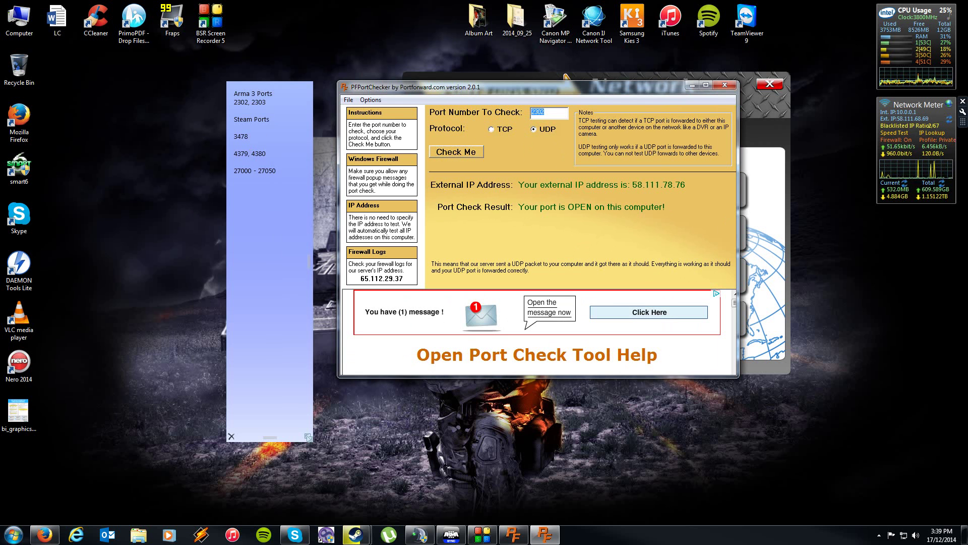
text(4379)
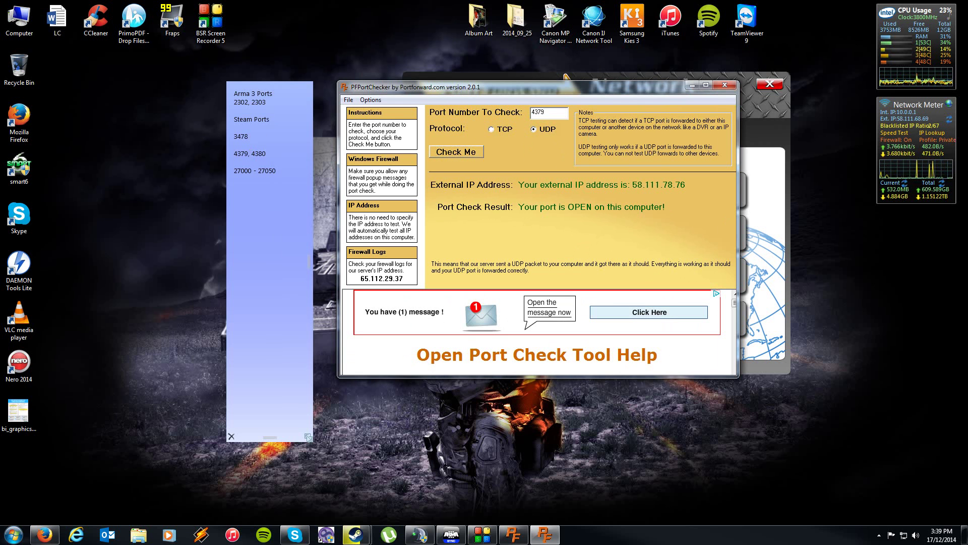
click(453, 153)
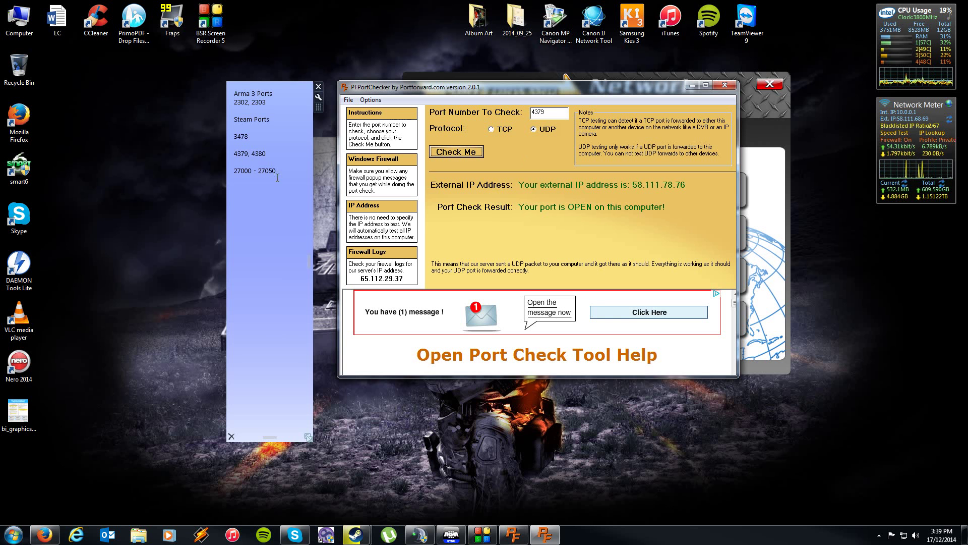
Step: Close PFPortChecker and Port Forward Network Utilities
click(721, 86)
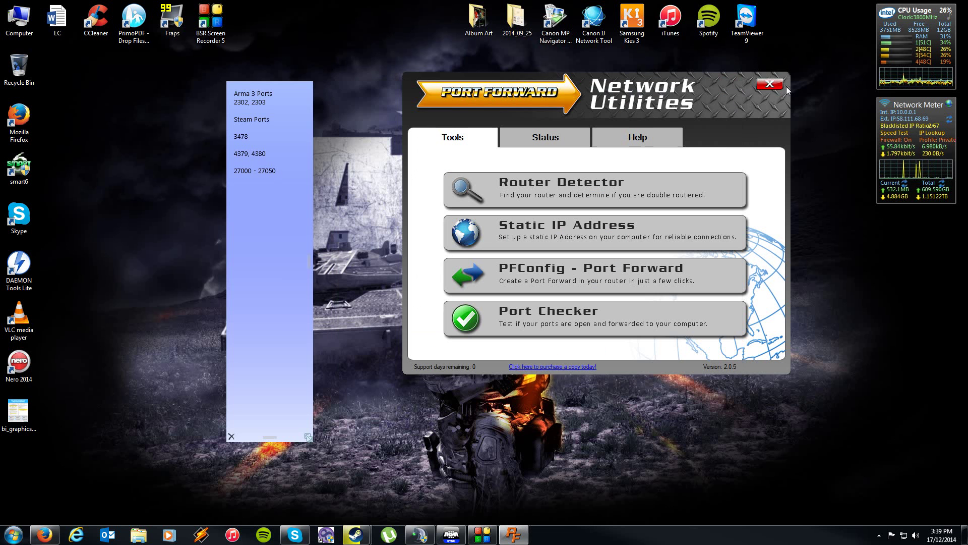
click(770, 84)
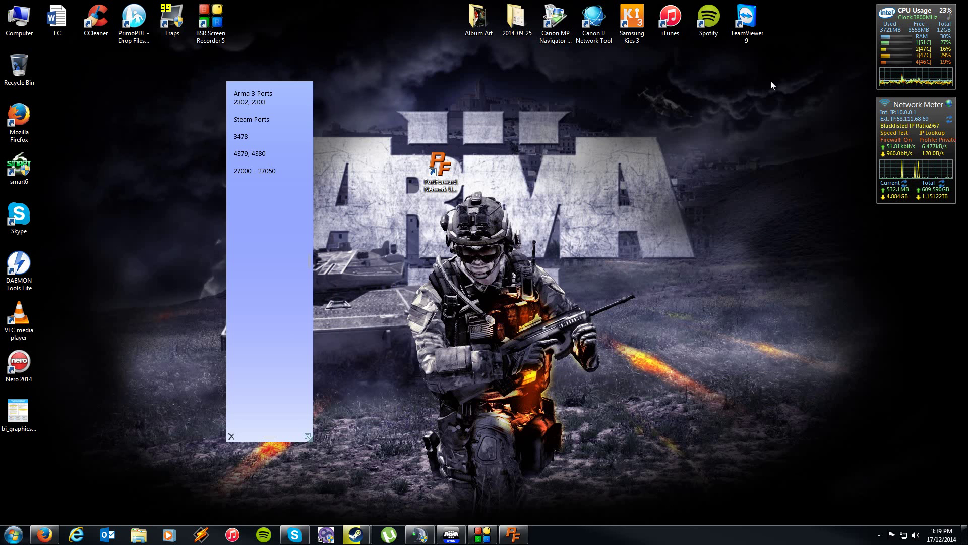